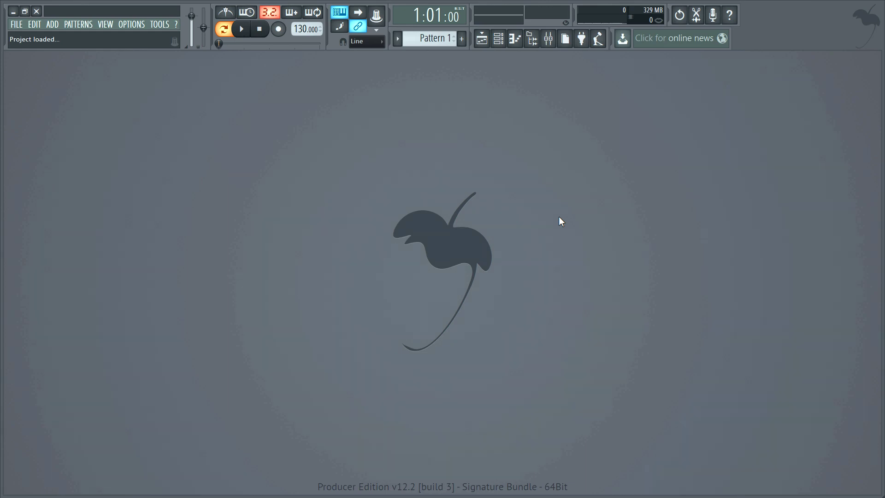
Load NewVectorialPlugins.flp from the File menu's recent projects list.
click(24, 28)
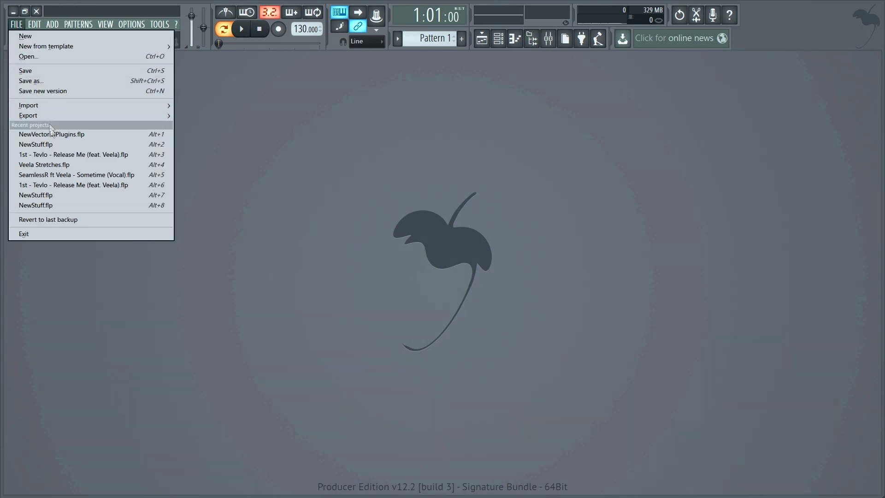
click(48, 133)
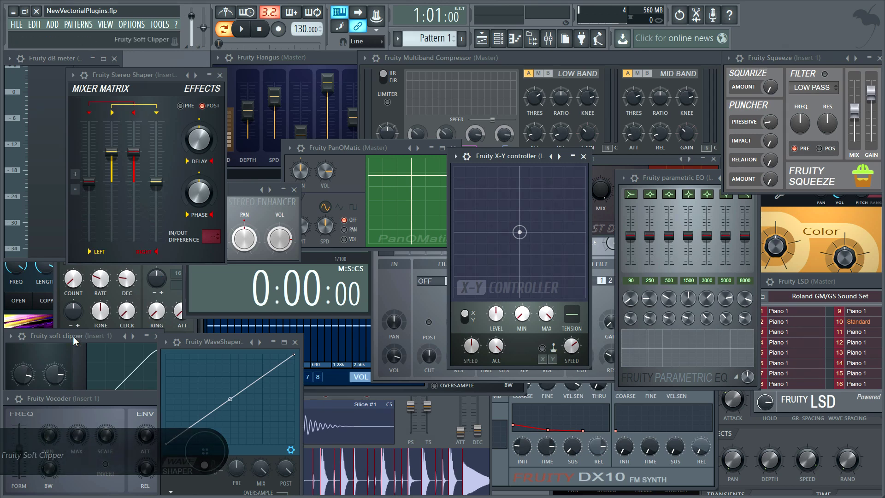
Move the Fruity soft clipper to mid-screen, turn down its post level, and close it.
drag(73, 335, 419, 176)
drag(401, 212, 400, 226)
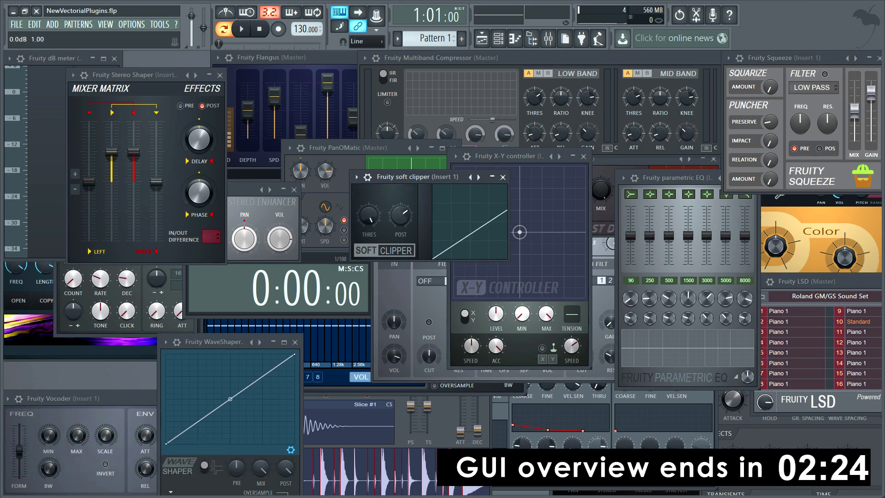
click(502, 176)
Move the X-Y controller's point and close it, then centre and enlarge the WaveShaper.
drag(513, 155, 401, 132)
drag(408, 211, 460, 176)
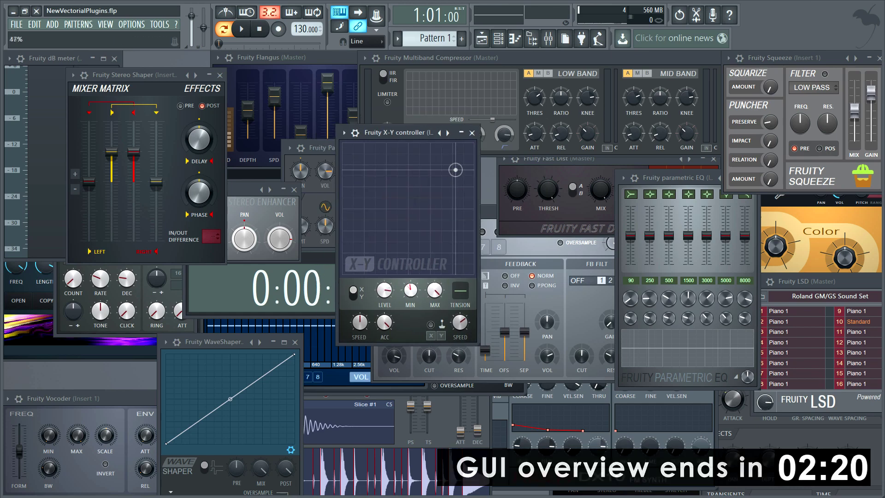
click(471, 133)
drag(223, 342, 247, 64)
drag(327, 234, 699, 484)
Add three WaveShaper points, bend two segments, enable bipolar mode, and close the WaveShaper.
click(317, 370)
click(377, 201)
click(596, 160)
drag(486, 180, 487, 162)
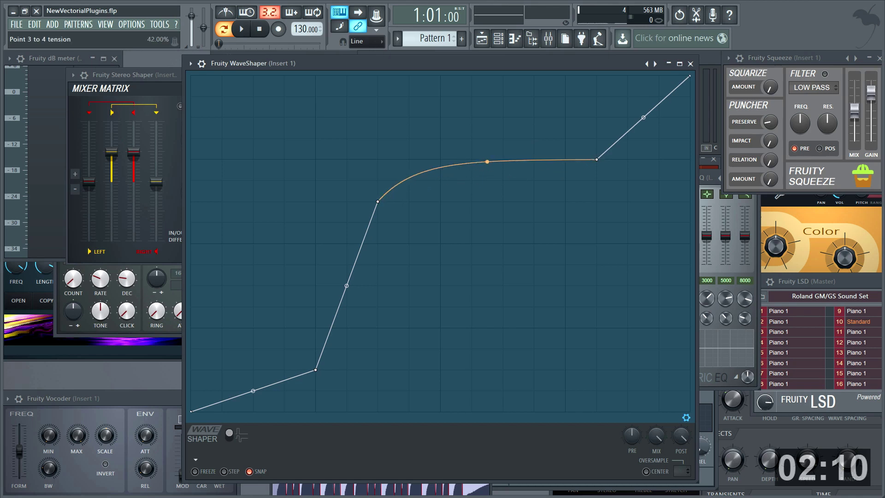
drag(349, 287, 346, 339)
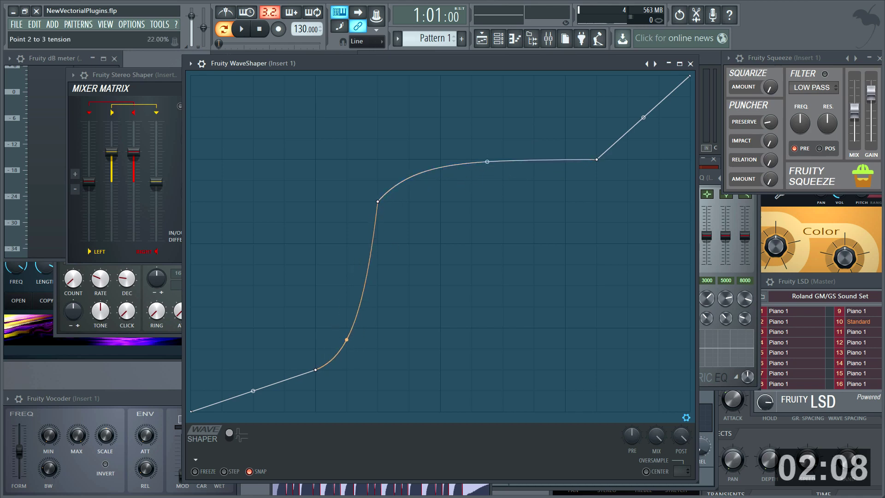
click(229, 433)
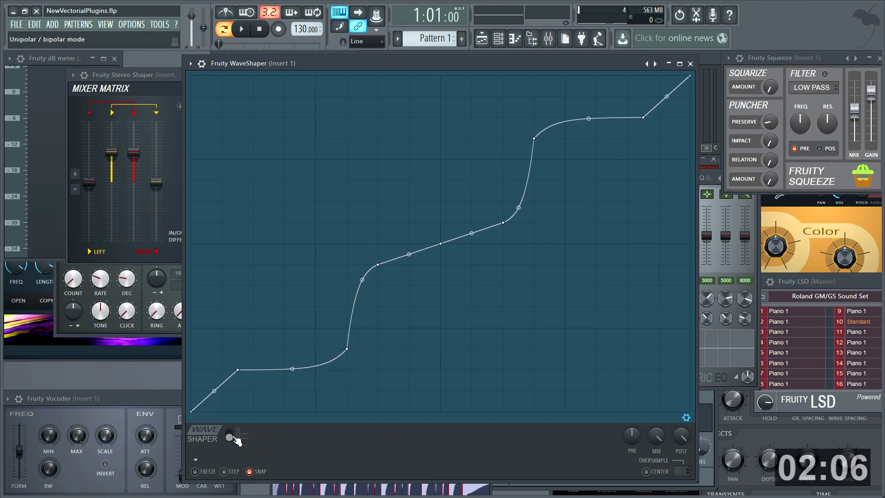
click(691, 64)
Hide the Fruity Multiband Compressor and close the DL Hop Box slicer.
drag(377, 62, 377, 188)
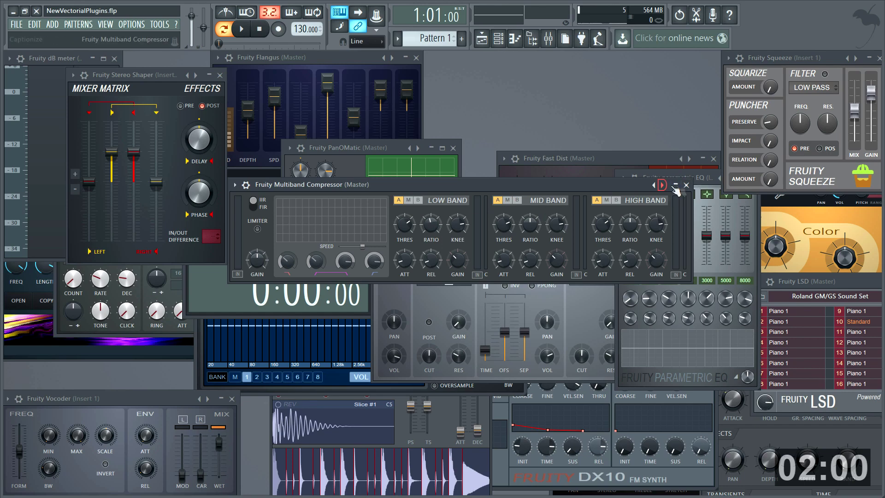
key(Escape)
click(377, 405)
drag(398, 352, 458, 138)
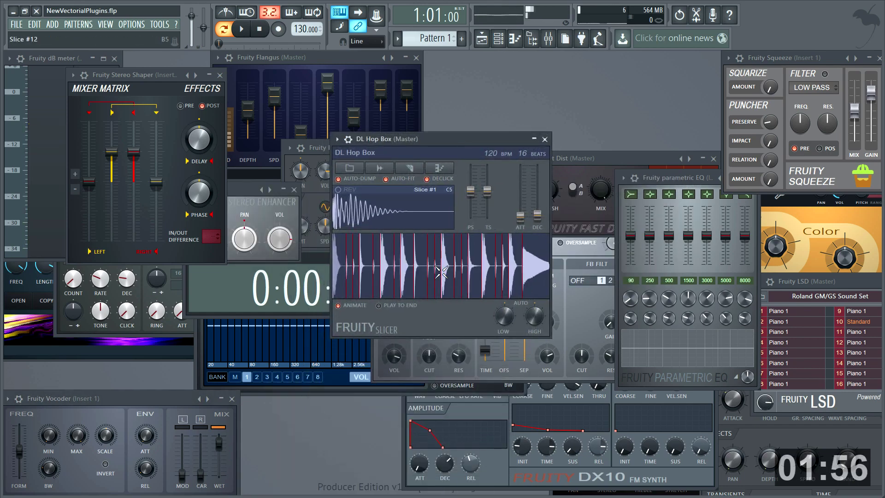
click(545, 138)
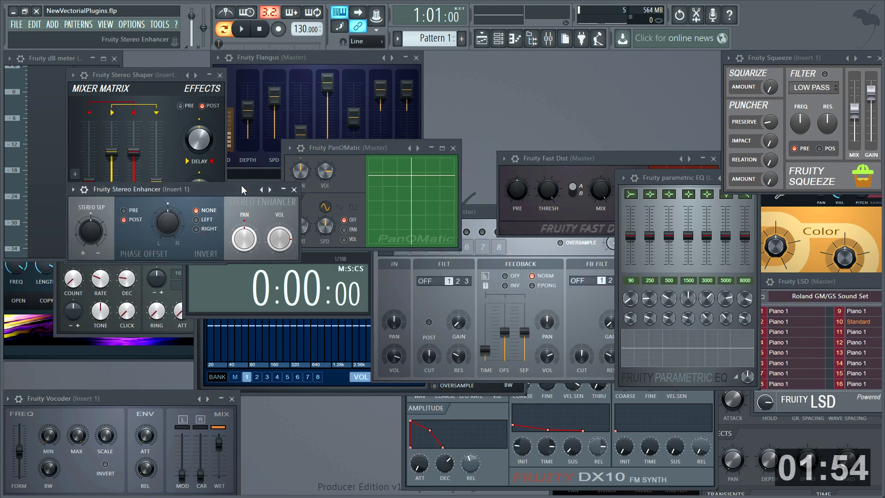
Close the Fruity Stereo Enhancer and PanOMatic windows.
drag(244, 190, 506, 188)
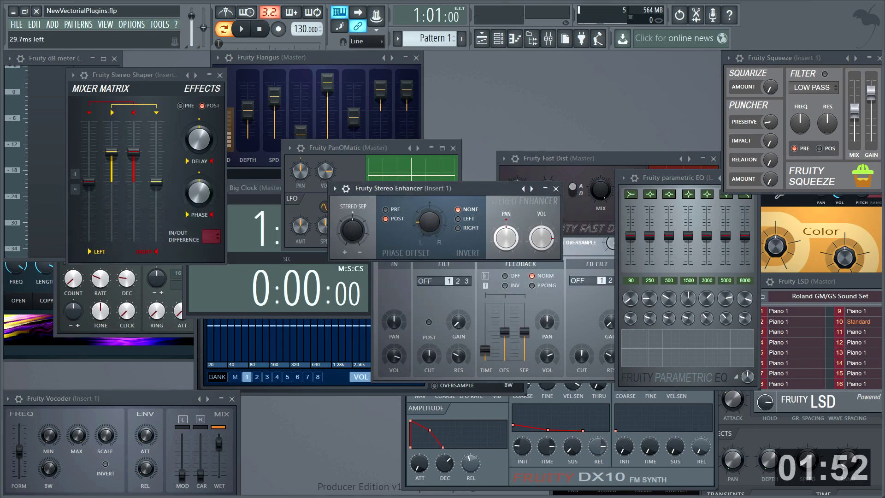
click(555, 189)
drag(346, 147, 411, 190)
click(517, 191)
Pull down several Vocoder bands and lower the Stereo Shaper's right level, closing both.
drag(116, 398, 414, 180)
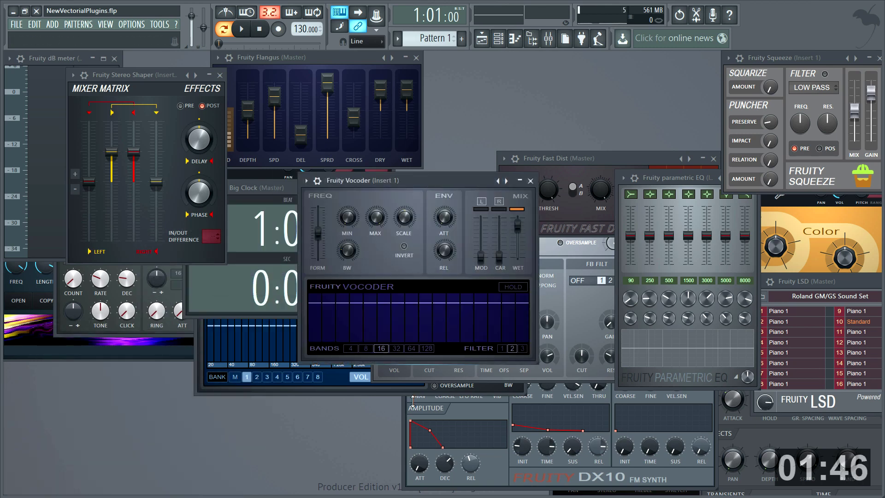
drag(407, 326, 487, 324)
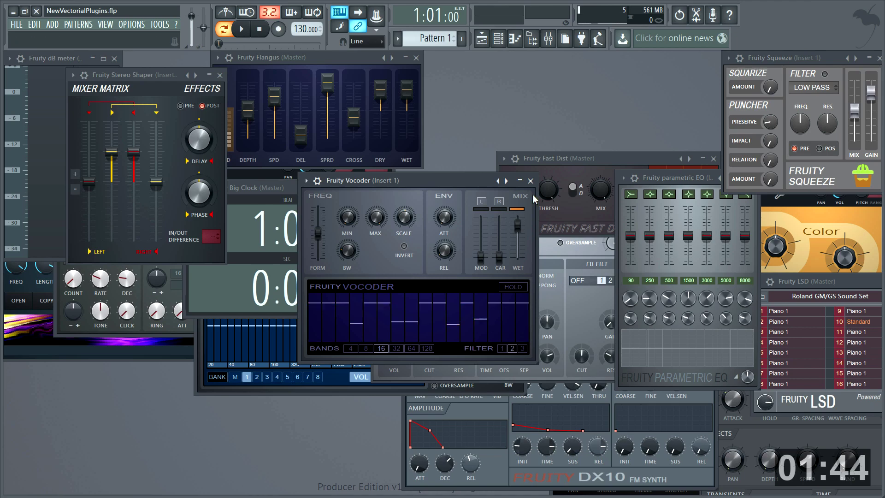
click(530, 181)
drag(139, 75, 442, 133)
mouse_move(436, 210)
mouse_down()
mouse_move(437, 277)
mouse_move(437, 208)
mouse_up()
click(522, 133)
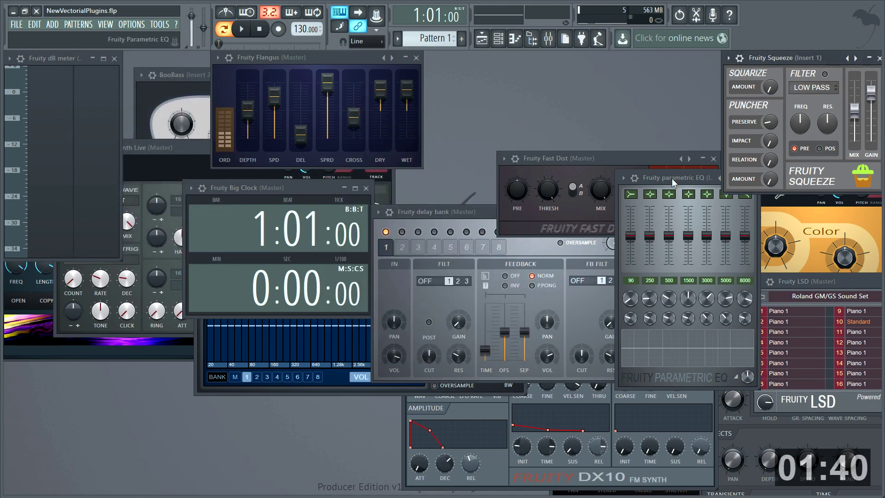
Cut parametric EQ band 4 (1500) to minimum, boost band 6 (5000), close, and centre Fast Dist.
drag(668, 177, 405, 127)
drag(426, 188, 423, 214)
drag(461, 186, 461, 160)
click(487, 127)
drag(595, 158, 424, 267)
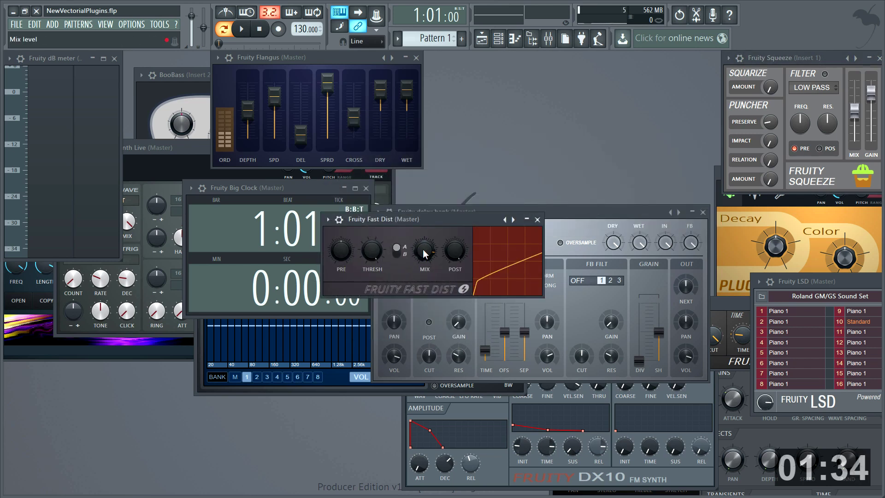
Close Fast Dist and move the Fruity delay bank up-left, viewing delay units 5 and 1.
click(537, 219)
drag(558, 217, 443, 152)
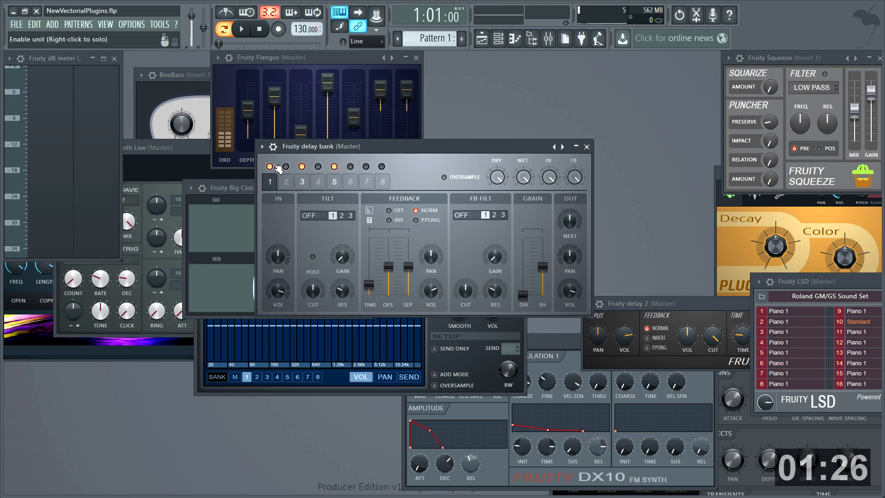
click(335, 183)
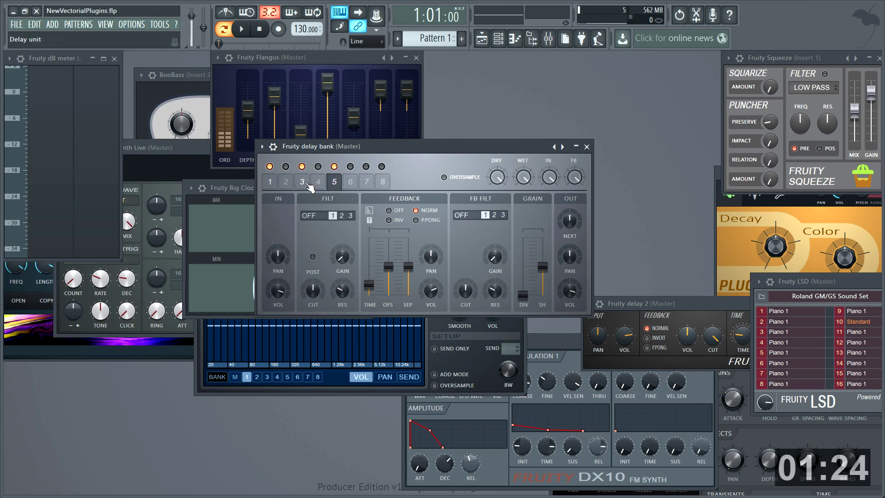
click(271, 185)
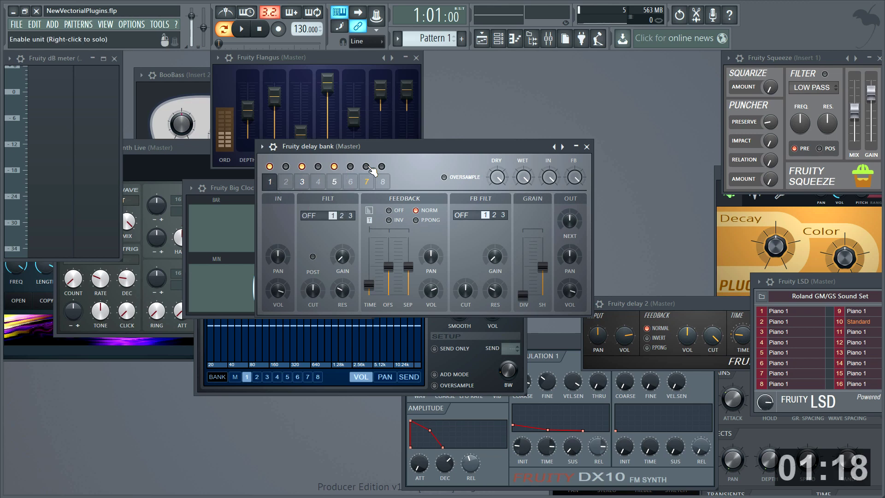
Close the Fruity delay bank, Fruity Squeeze, Fruity delay 2 and Plucked! windows.
click(587, 147)
drag(786, 57, 422, 154)
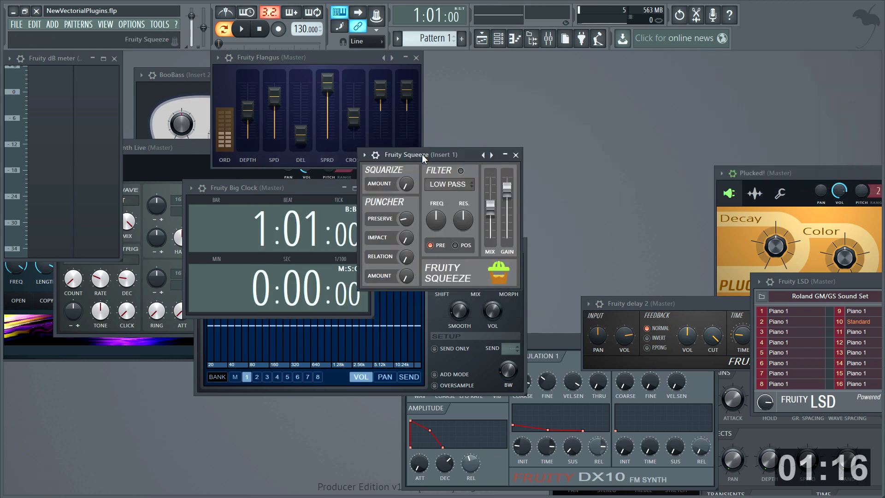
click(516, 155)
drag(676, 302, 402, 193)
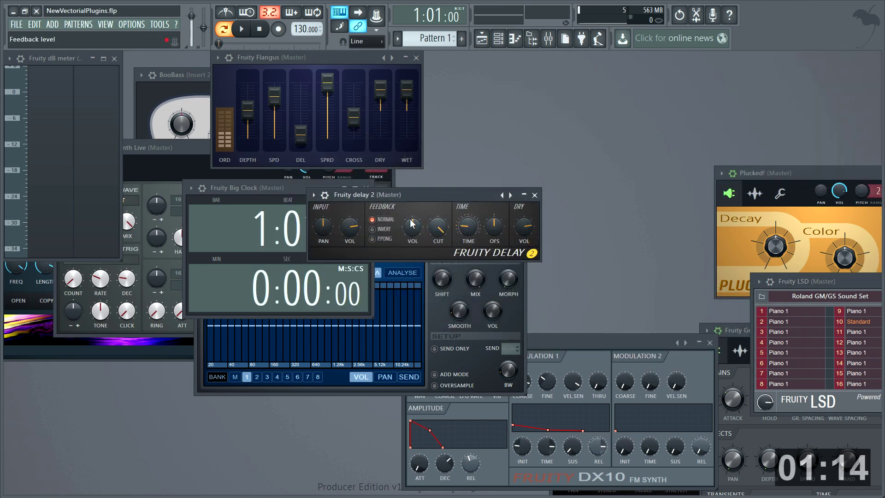
click(534, 195)
drag(797, 171, 408, 163)
click(529, 166)
Enlarge the Big Clock and briefly play, then close it; set Flangus wet fully down and close Flangus.
drag(306, 189, 132, 60)
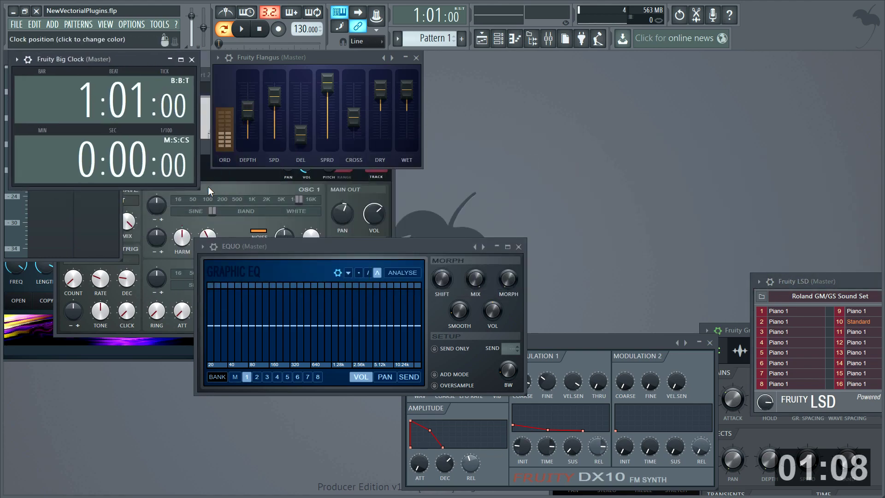
drag(198, 188, 880, 493)
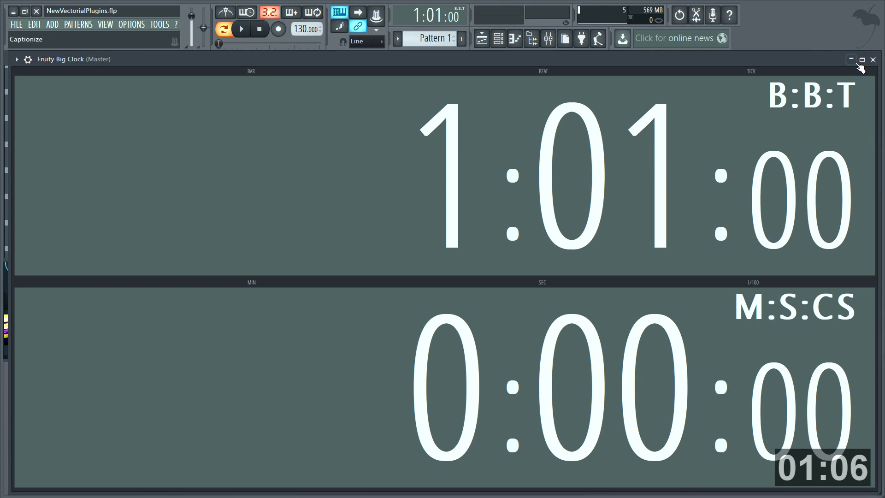
key(space)
key(space)
click(872, 59)
drag(350, 56, 463, 147)
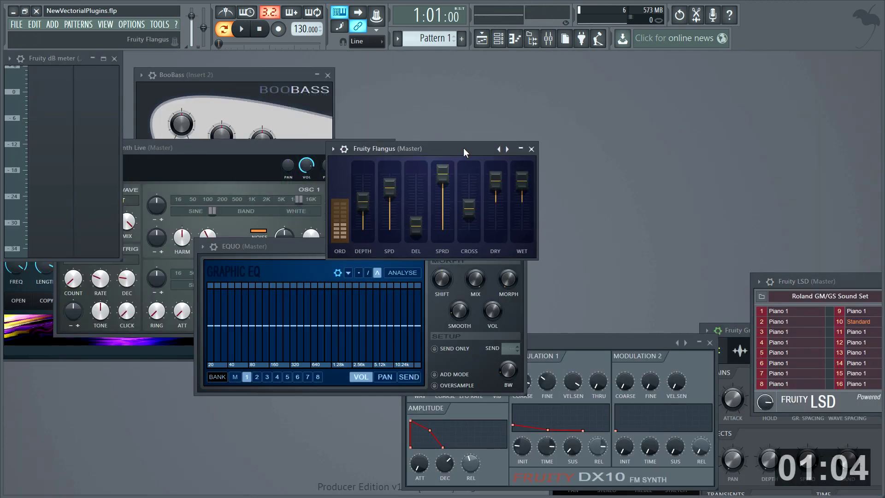
drag(521, 179, 522, 227)
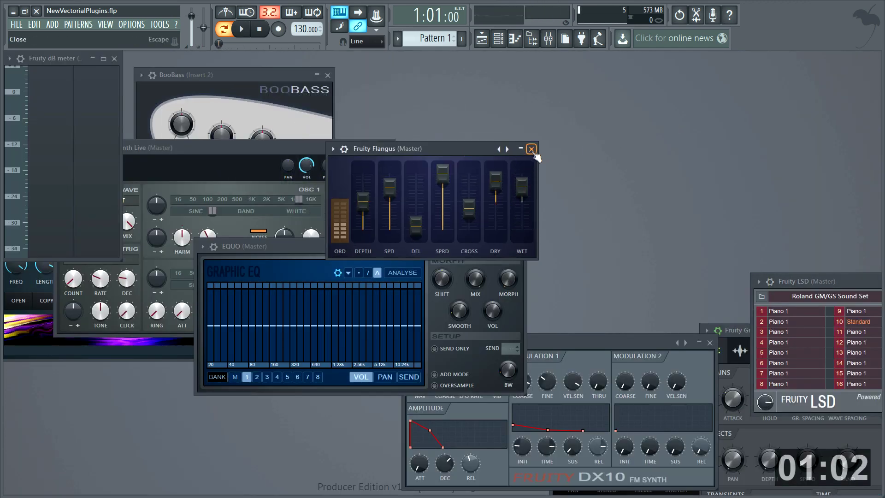
click(531, 148)
Close BooBass, then centre DrumSynth Live, audition sounds including 808 Ride, and close it.
click(523, 179)
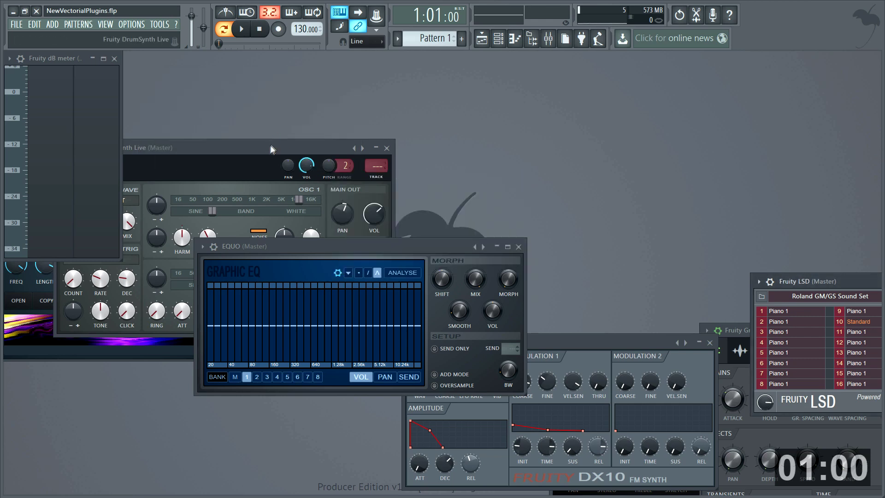
drag(266, 145, 464, 89)
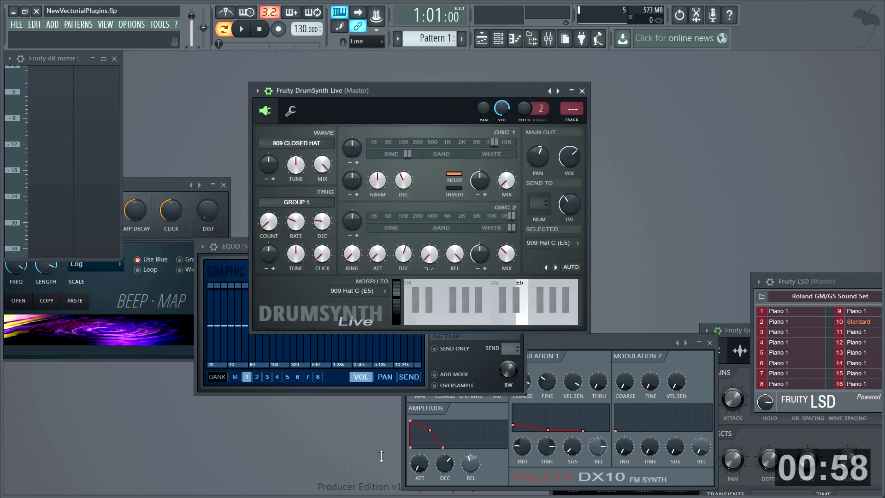
click(436, 314)
click(476, 313)
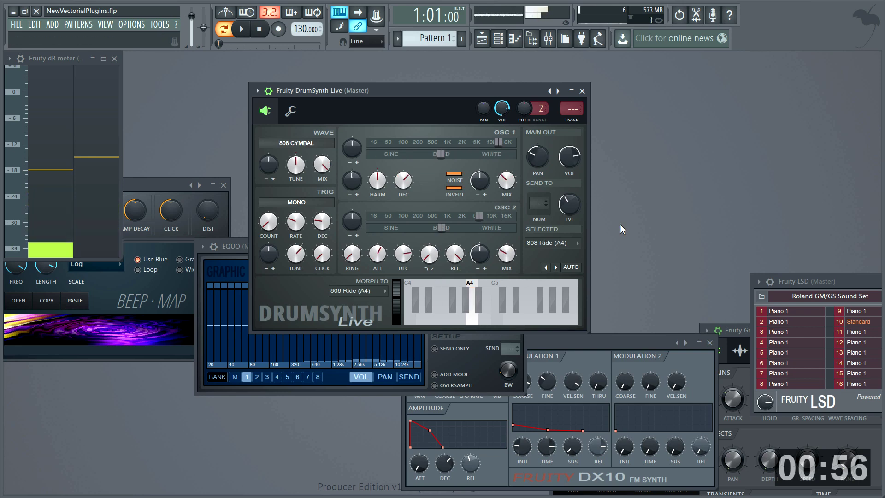
click(582, 91)
Enlarge EQUO to nearly full screen, draw a low-band dip, and pull the 10.24k band down.
drag(351, 245, 233, 81)
drag(404, 233, 820, 466)
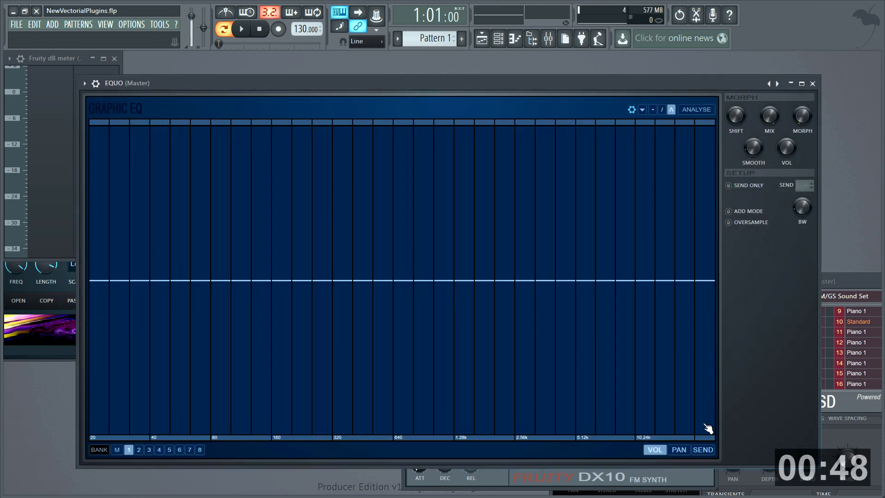
mouse_move(247, 345)
mouse_down()
mouse_move(491, 279)
mouse_move(539, 203)
mouse_up()
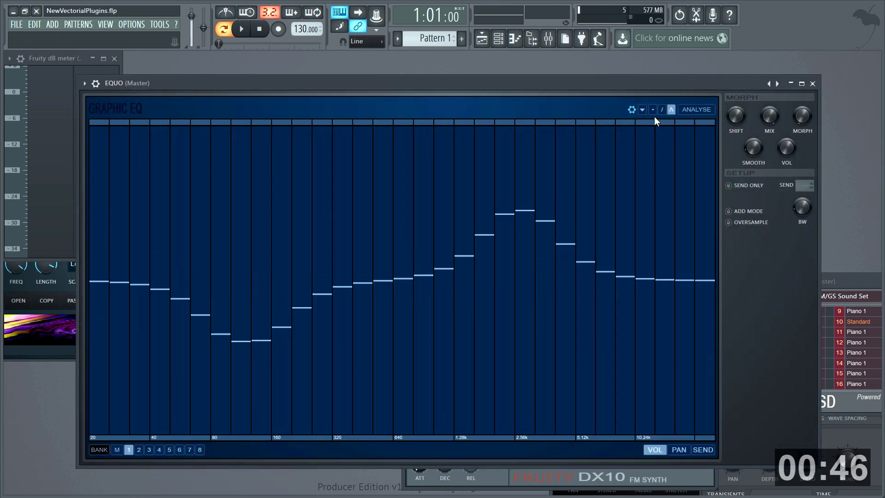
click(652, 110)
drag(641, 313, 642, 344)
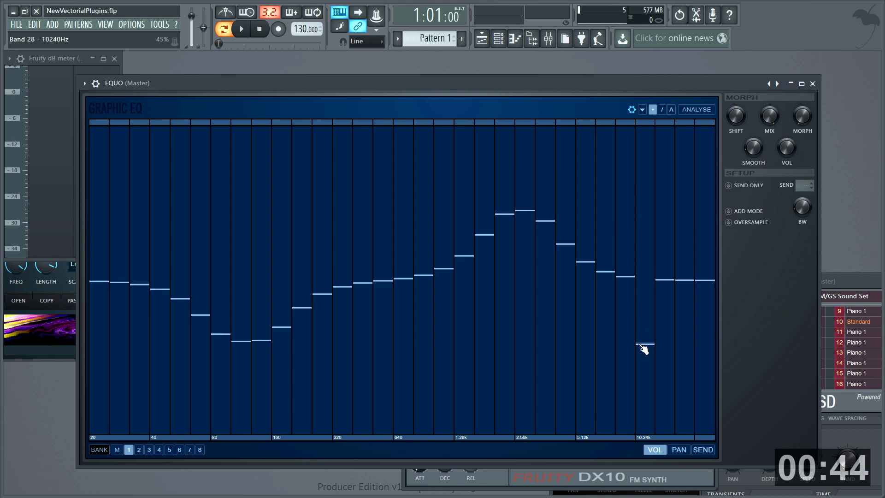
Close EQUO, then centre the DX10 synth, expand it to show its keyboard, and close it.
click(812, 83)
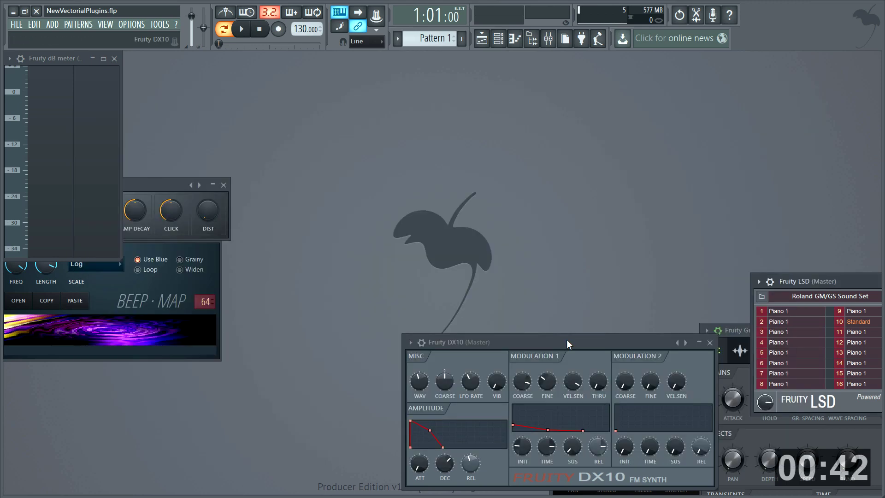
drag(565, 338, 439, 168)
drag(400, 316, 396, 455)
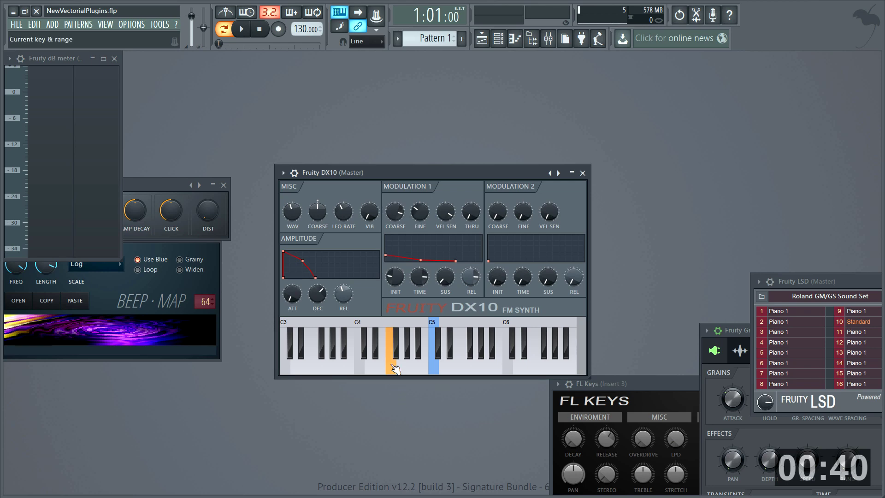
click(582, 173)
Centre FL Keys, expand its piano keyboard, play a note, and close it.
drag(654, 383, 405, 159)
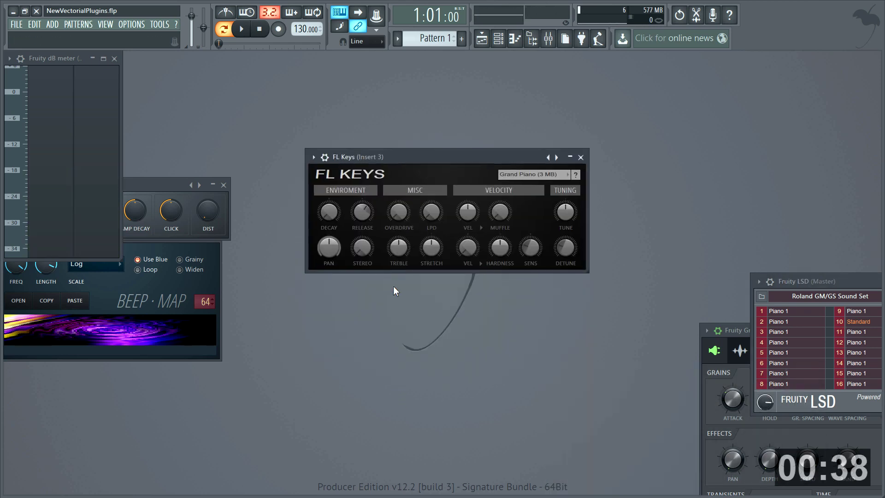
drag(399, 273, 404, 387)
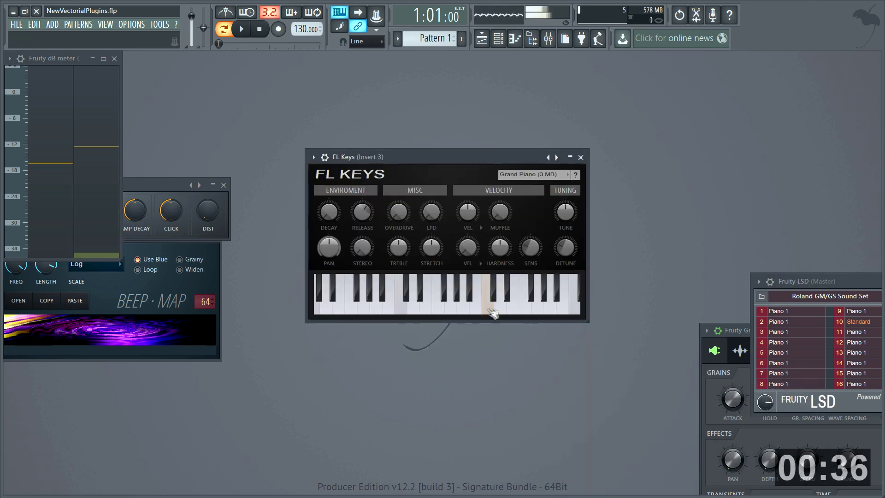
click(534, 174)
click(580, 157)
Close Fruity LSD and Fruity Granulizer, and make the dB meter taller before closing it.
drag(836, 282, 461, 164)
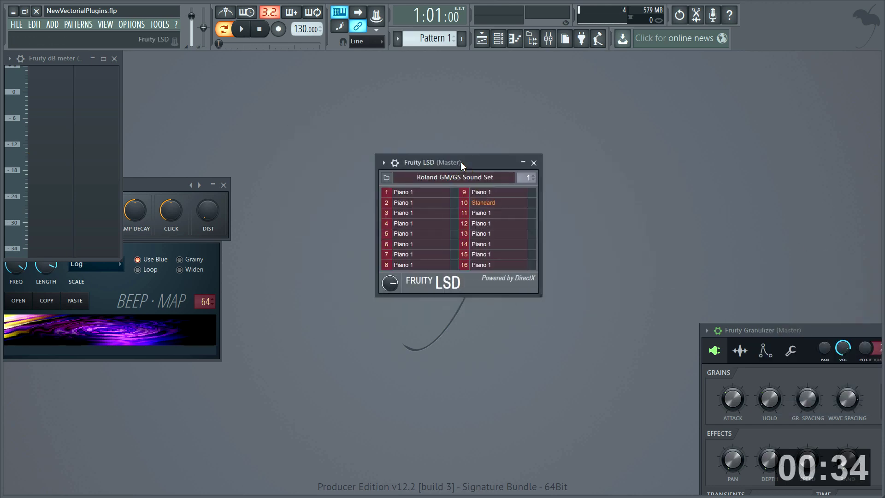
click(533, 162)
drag(828, 330, 463, 117)
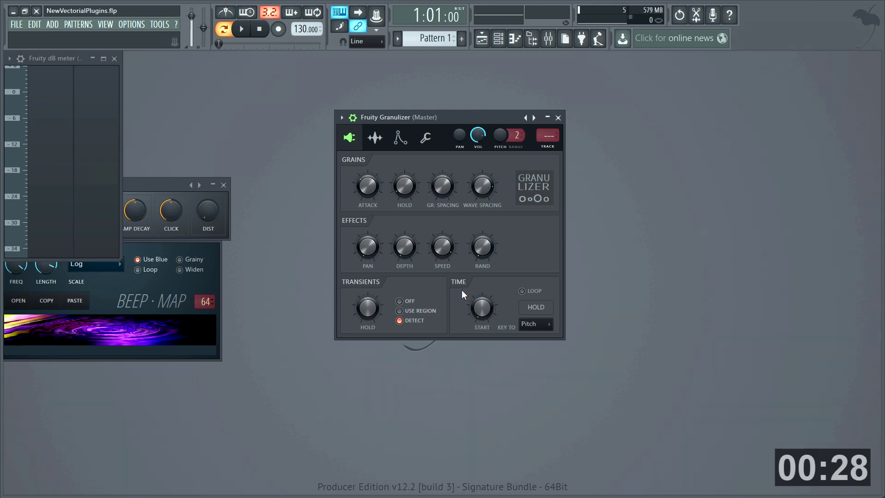
click(558, 117)
drag(57, 60, 410, 129)
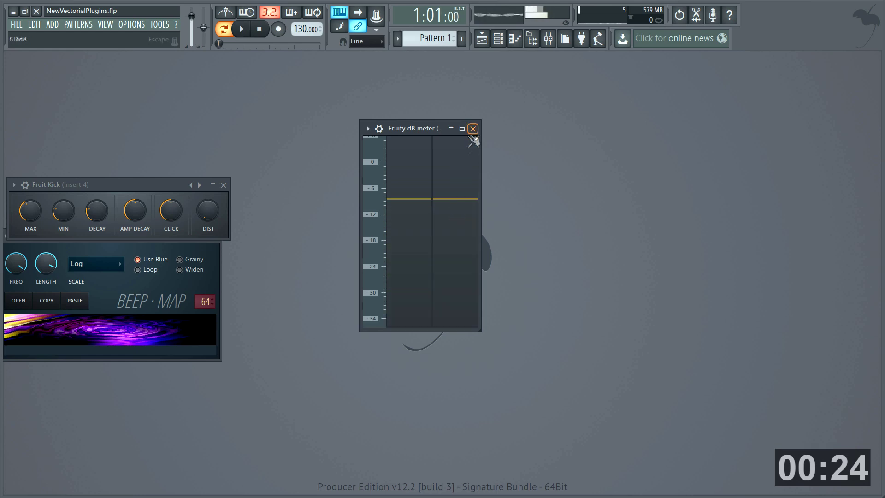
drag(479, 329, 481, 456)
click(473, 129)
Close the Fruit Kick, Liquid and Fruity soundfont player plugins.
drag(145, 184, 446, 220)
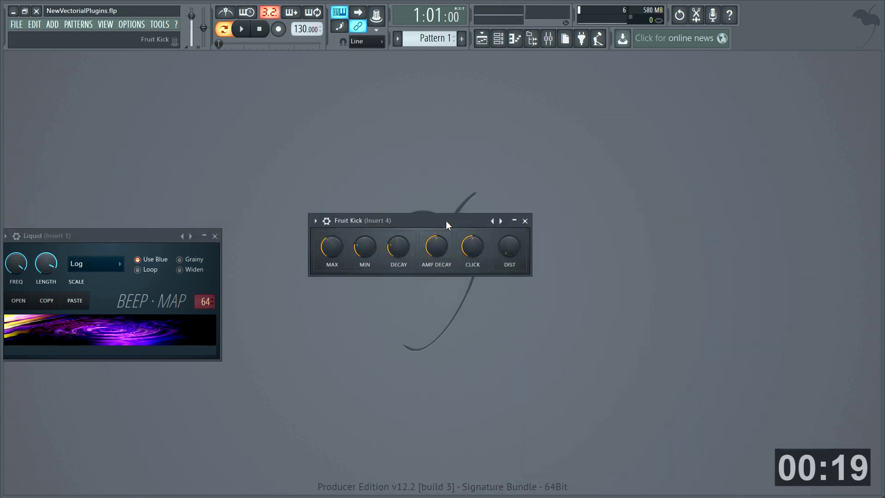
click(524, 221)
drag(115, 238, 421, 199)
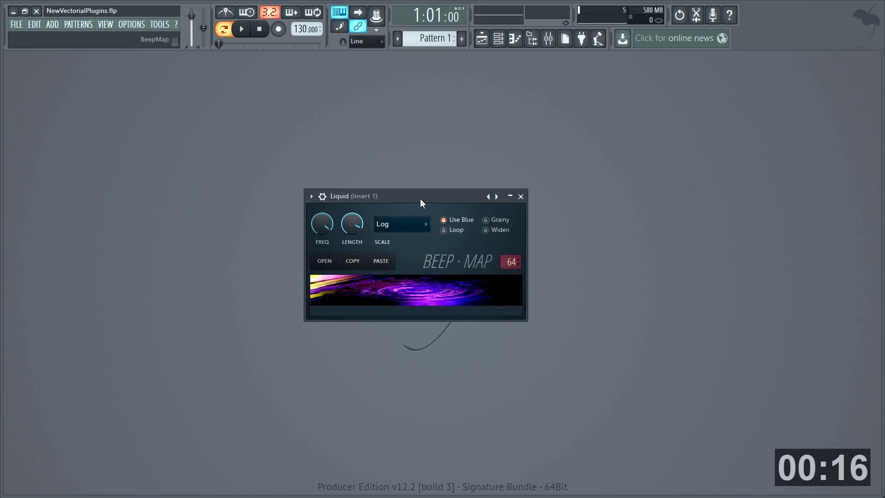
click(521, 196)
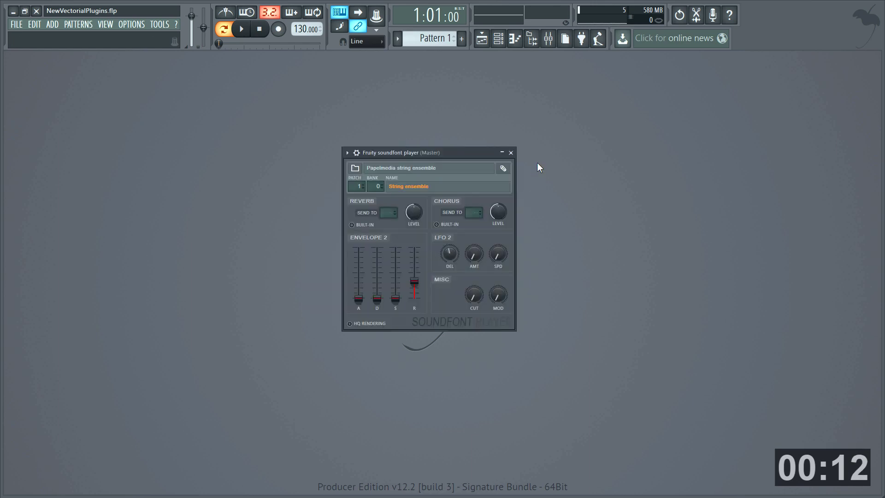
key(Escape)
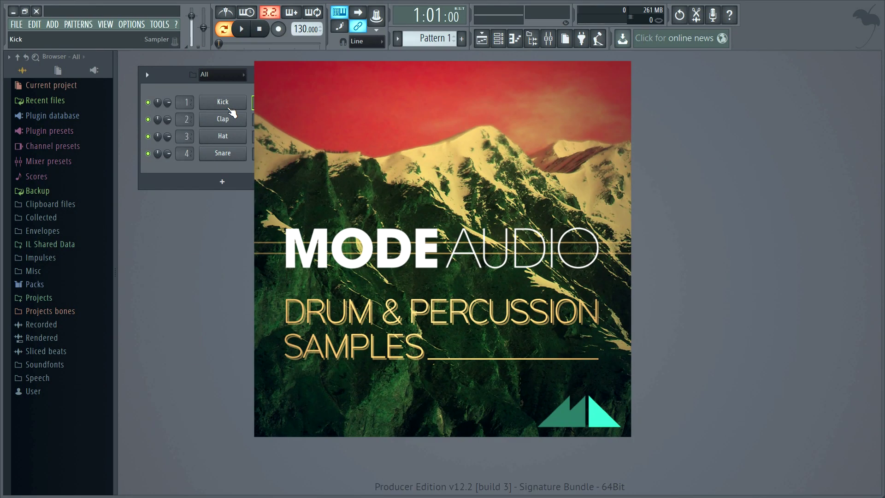
Open Packs, then Drums (ModeAudio), listing its Claps, Kicks, Snares and Toms sample folders.
click(39, 285)
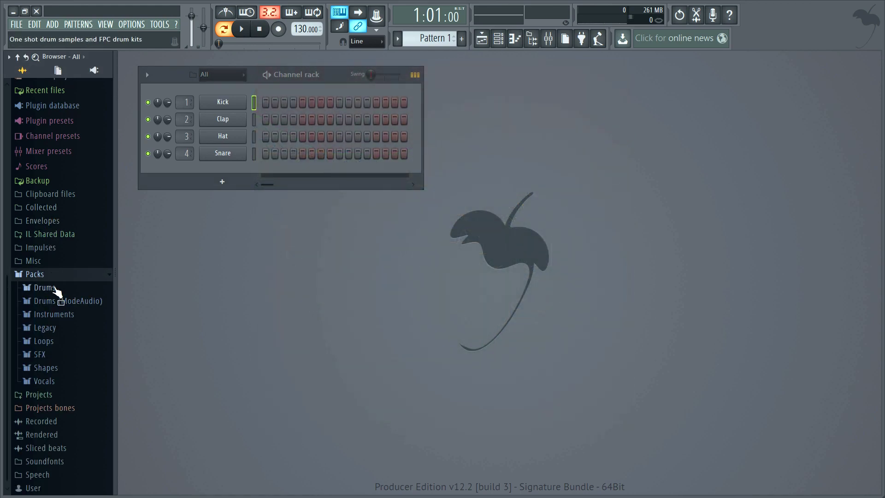
click(59, 300)
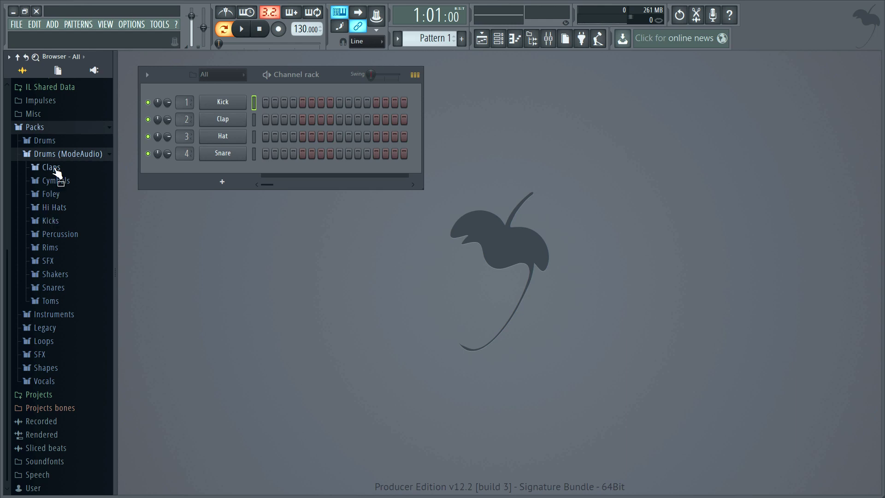
Expand the Claps folder and preview the Volt CleanClap 09 sample.
click(52, 169)
scroll(61, 207, down, 15)
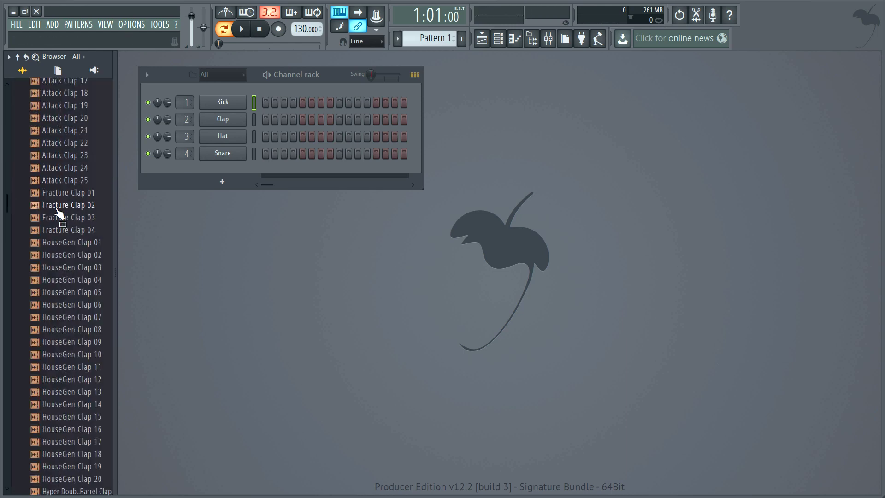
scroll(62, 213, down, 12)
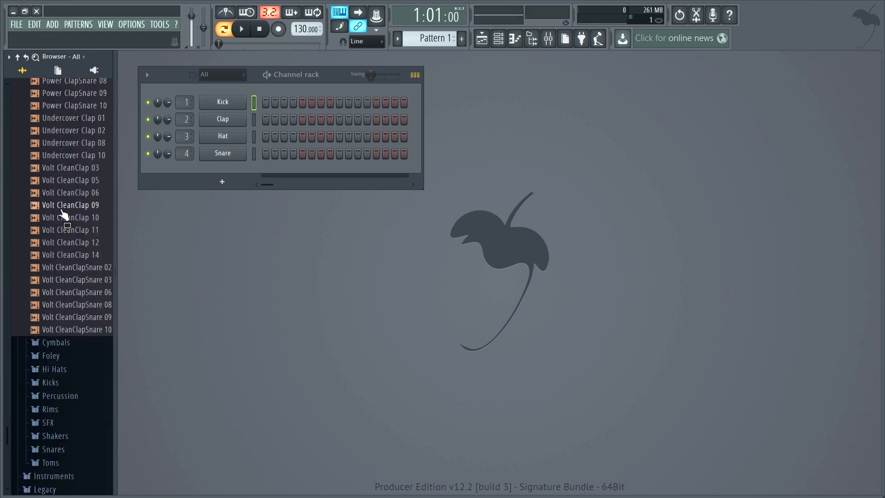
click(63, 205)
scroll(59, 203, down, 5)
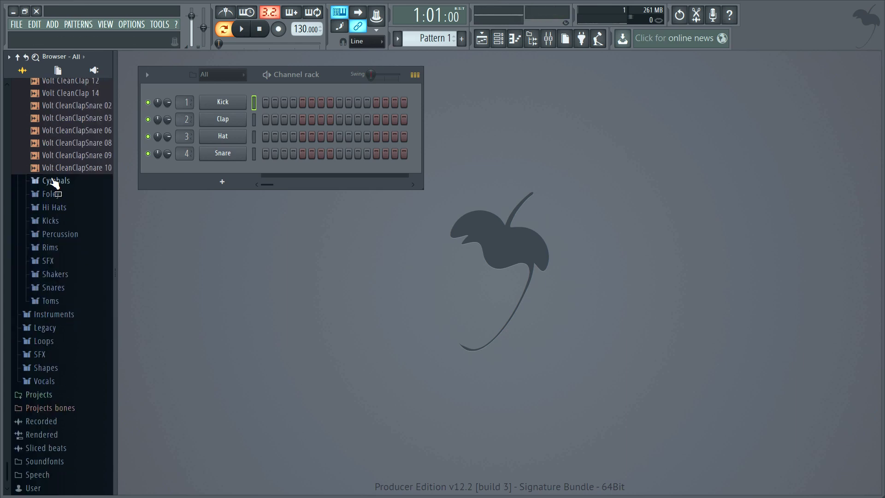
Preview an MA cymbal FX sample and Volt CleanCrash 10 from the Cymbals folder.
click(56, 181)
scroll(60, 181, down, 8)
click(60, 181)
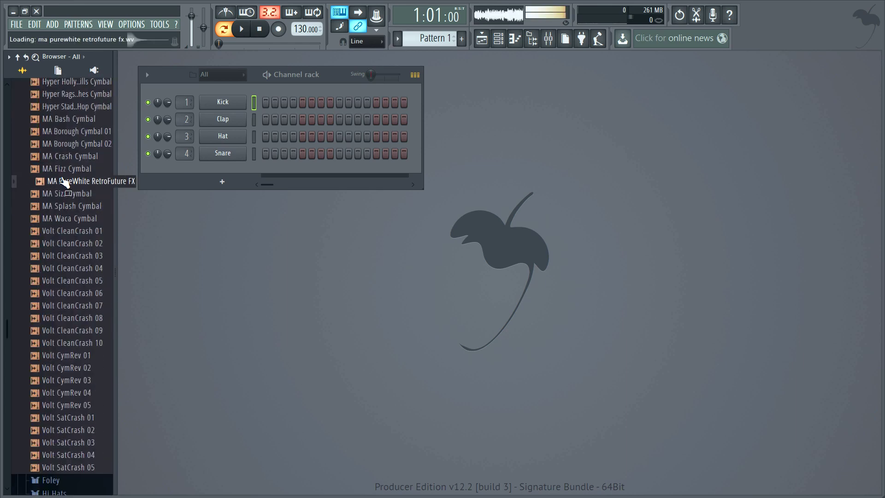
click(67, 342)
scroll(69, 286, down, 7)
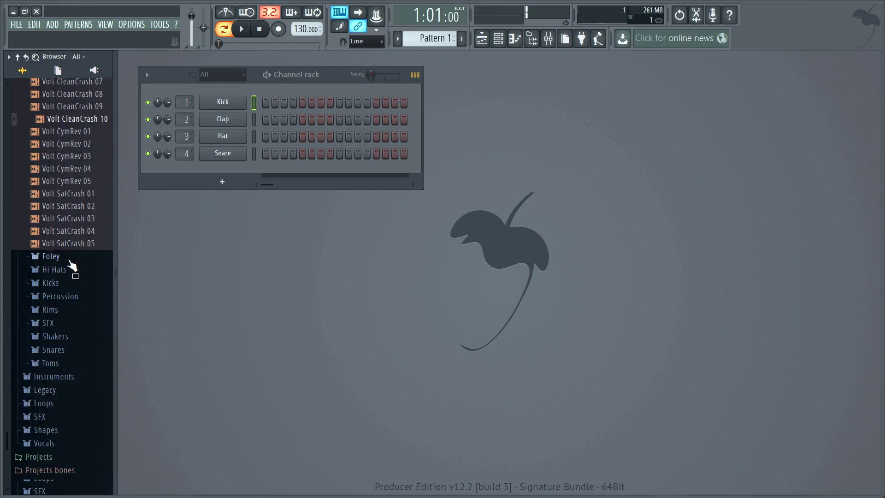
Preview the MA Lighter Flick 05 sample from the Foley folder.
click(58, 196)
scroll(59, 202, down, 10)
click(69, 245)
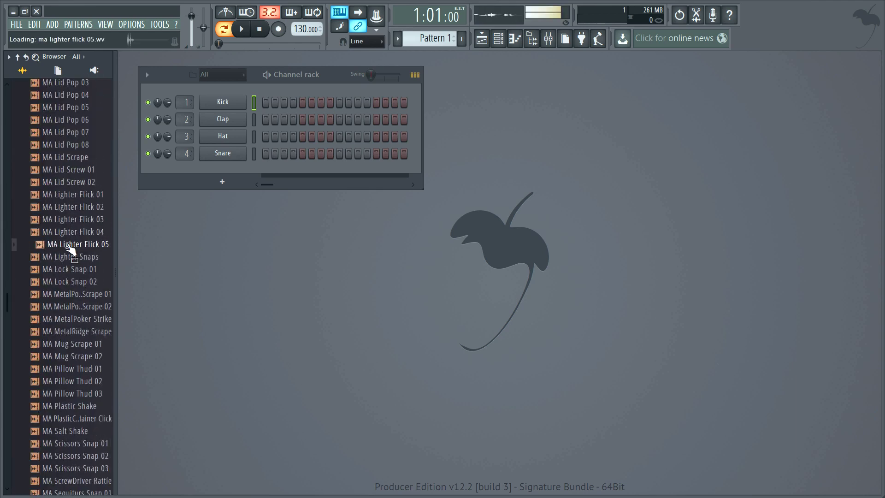
scroll(66, 235, down, 10)
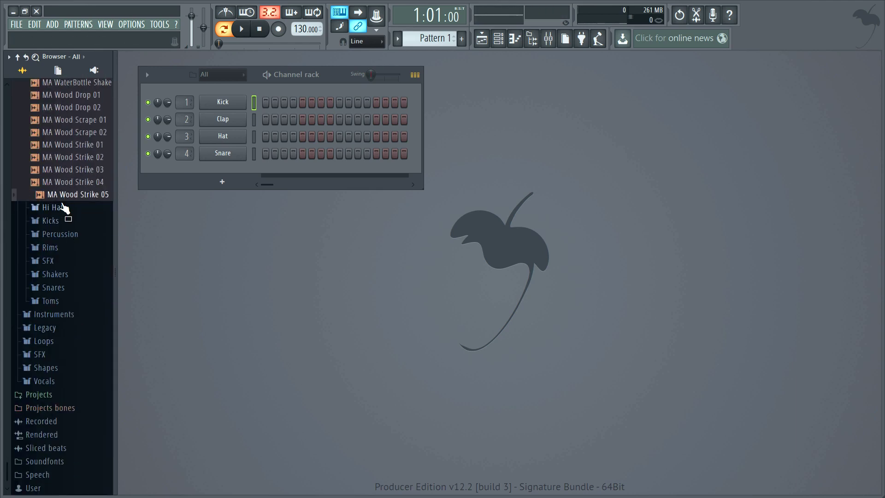
Preview an Attack hi-hat and a Downstream hi-hat from the Hi Hats folder.
click(63, 207)
scroll(63, 205, down, 12)
click(65, 183)
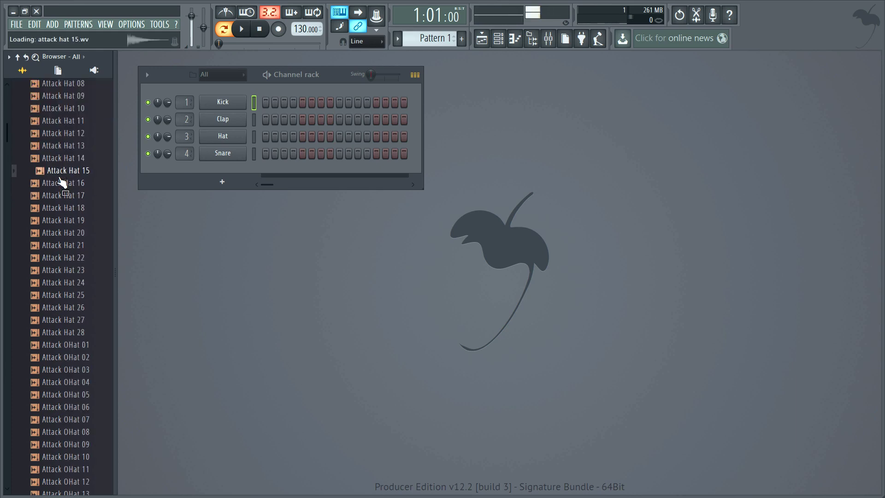
scroll(65, 189, down, 12)
click(65, 197)
scroll(67, 198, down, 6)
scroll(66, 199, down, 8)
scroll(67, 199, down, 15)
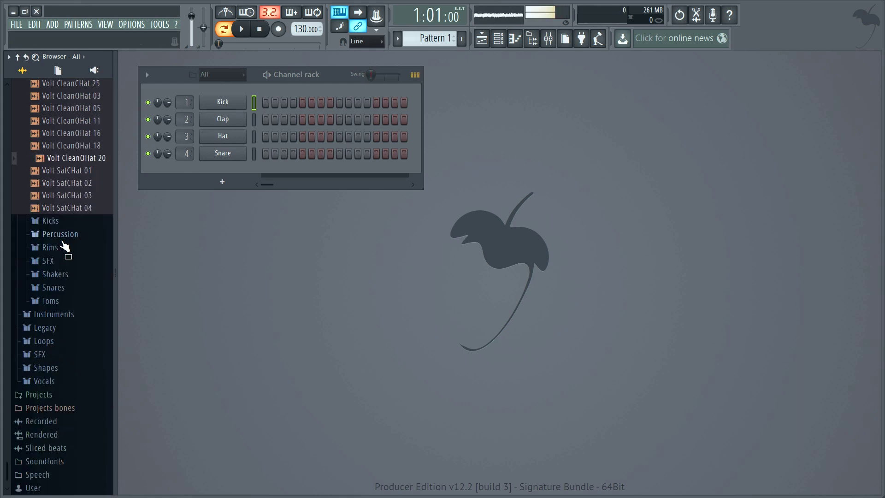
Expand the Kicks folder to list the Attack and Power kick samples.
click(54, 223)
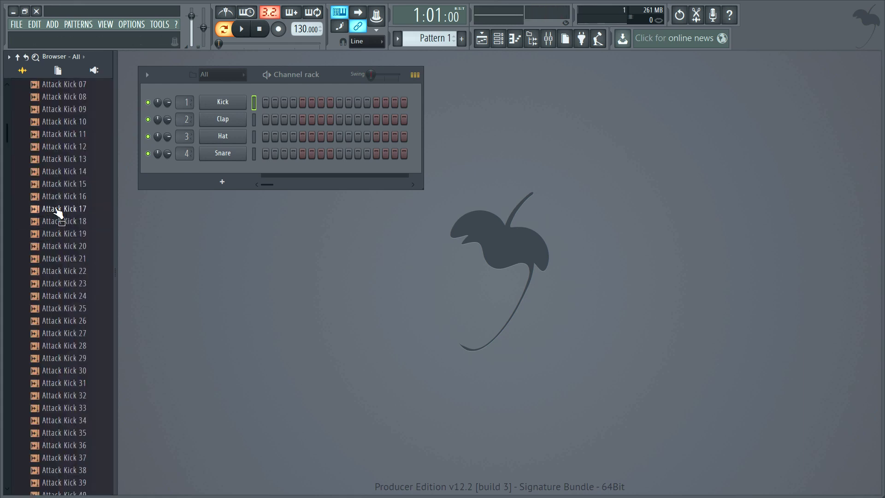
scroll(51, 203, down, 20)
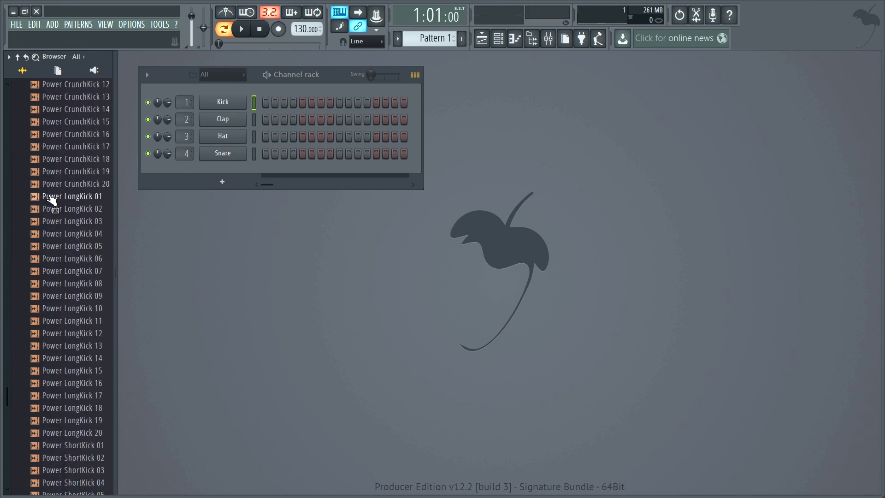
scroll(52, 199, down, 15)
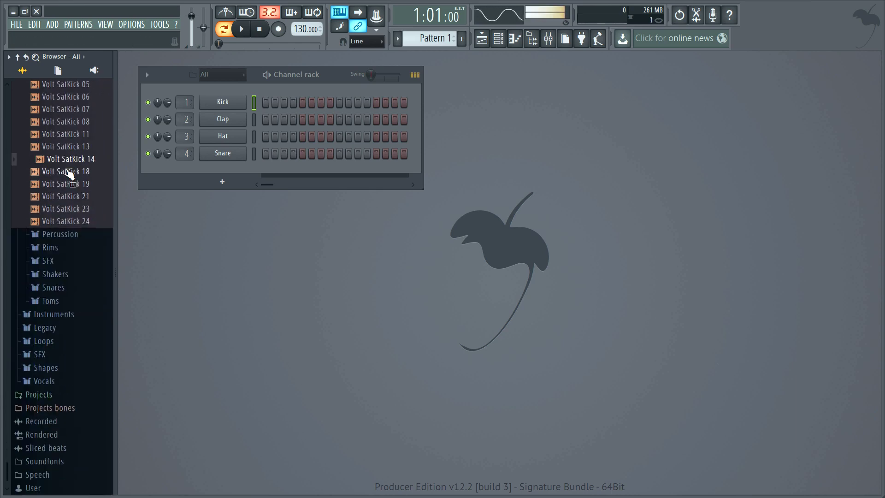
Open the Percussion and Rims folders, then preview an MA Future FX sample.
click(66, 235)
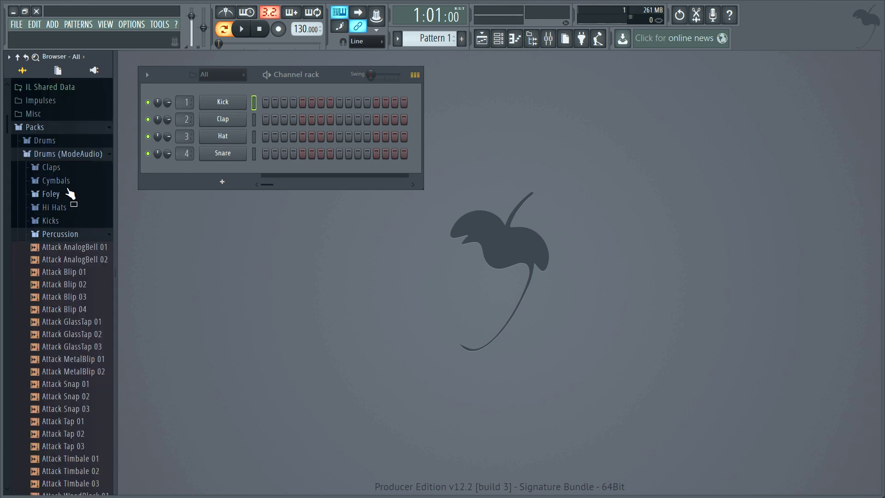
scroll(62, 203, down, 20)
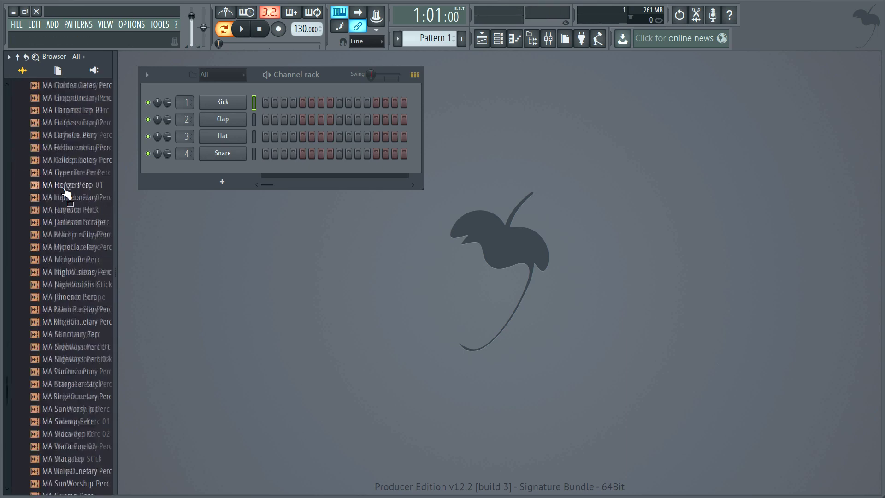
click(60, 248)
scroll(72, 203, down, 10)
scroll(63, 205, down, 5)
click(63, 212)
scroll(64, 198, down, 5)
click(58, 186)
Preview a HouseGen shaker and Power Shaker 06 from the Shakers folder.
click(62, 299)
click(73, 154)
scroll(71, 193, down, 5)
click(70, 213)
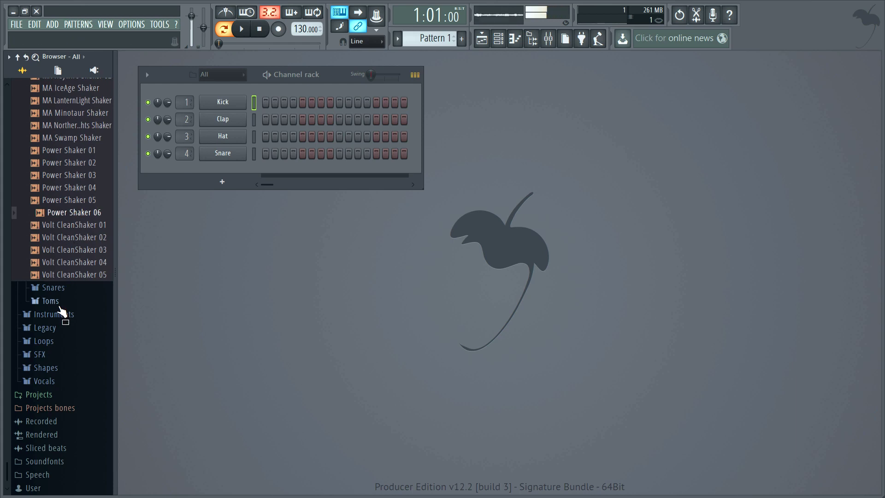
Preview several Attack Snare samples from the Snares folder, ending on Attack Snare 52.
click(53, 287)
scroll(69, 203, down, 5)
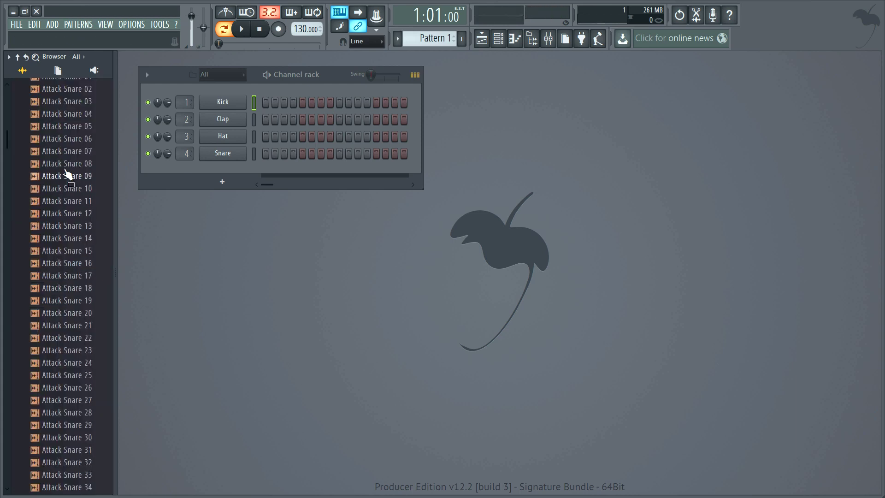
click(69, 251)
click(70, 362)
scroll(64, 180, down, 10)
click(65, 177)
click(65, 189)
scroll(65, 221, down, 20)
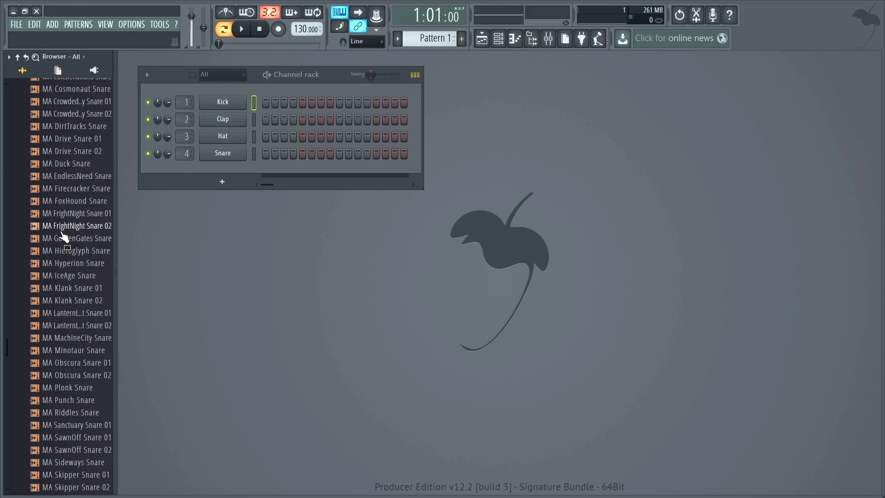
Preview Attack MidTom 01, 02 and 03 from the Toms folder.
click(53, 301)
scroll(59, 252, down, 6)
scroll(64, 221, up, 2)
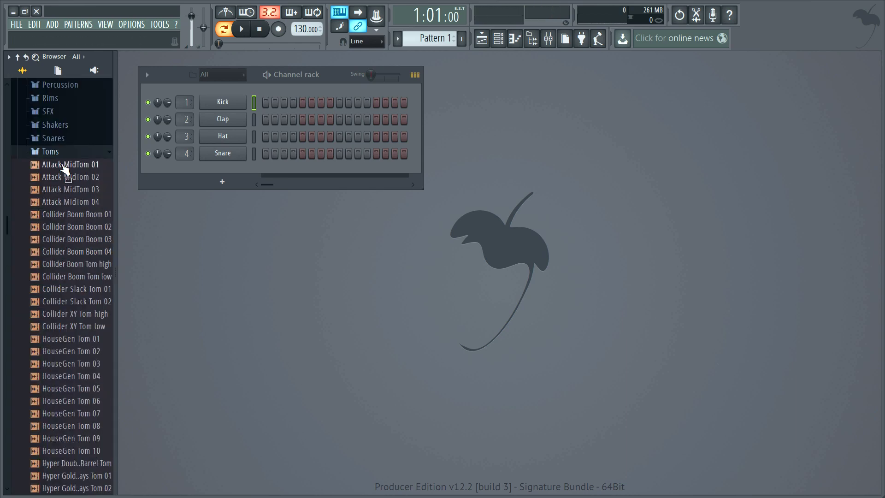
click(61, 167)
click(69, 178)
click(76, 190)
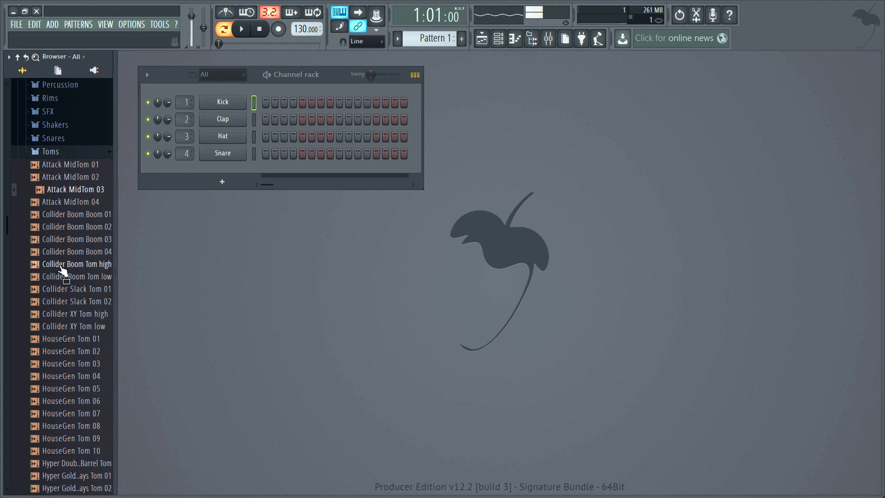
scroll(64, 262, down, 10)
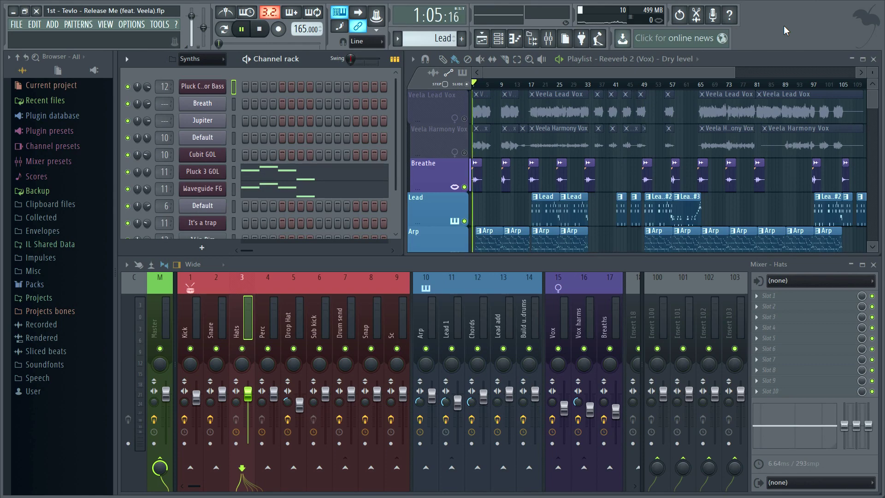
Colour the Breath channel green and assign it the robot icon, keeping the name 'Breath'.
right_click(208, 107)
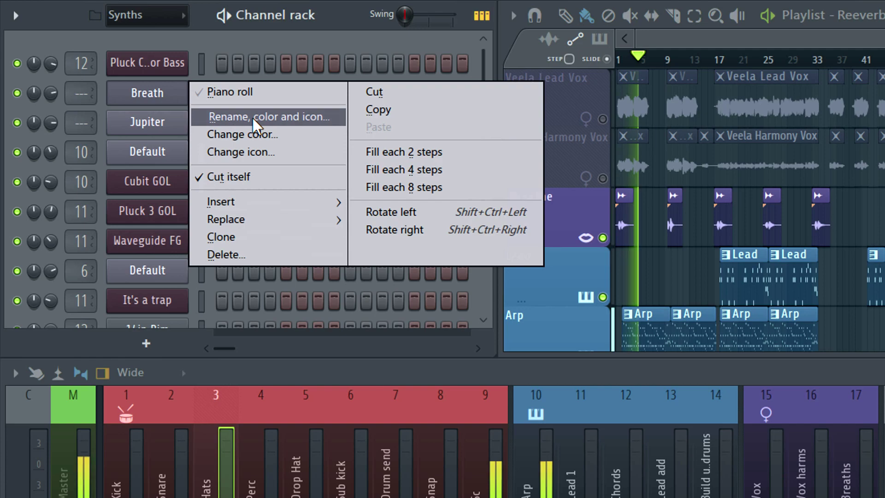
click(253, 121)
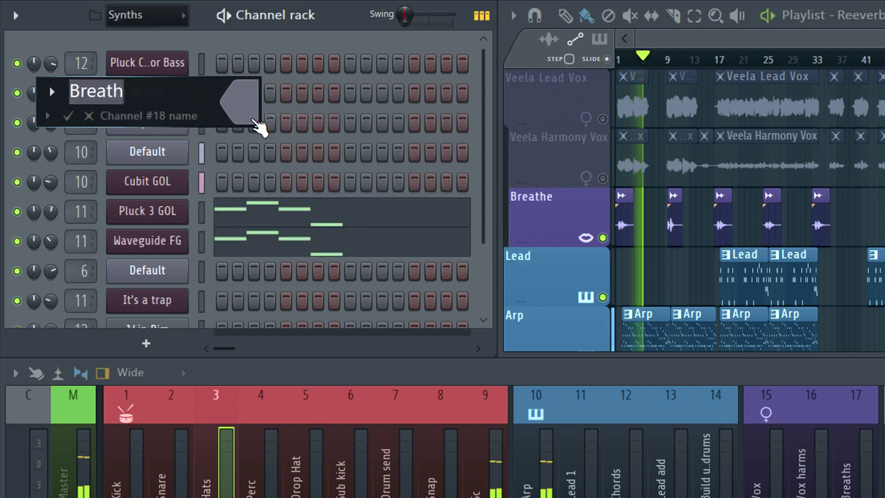
click(249, 115)
click(312, 93)
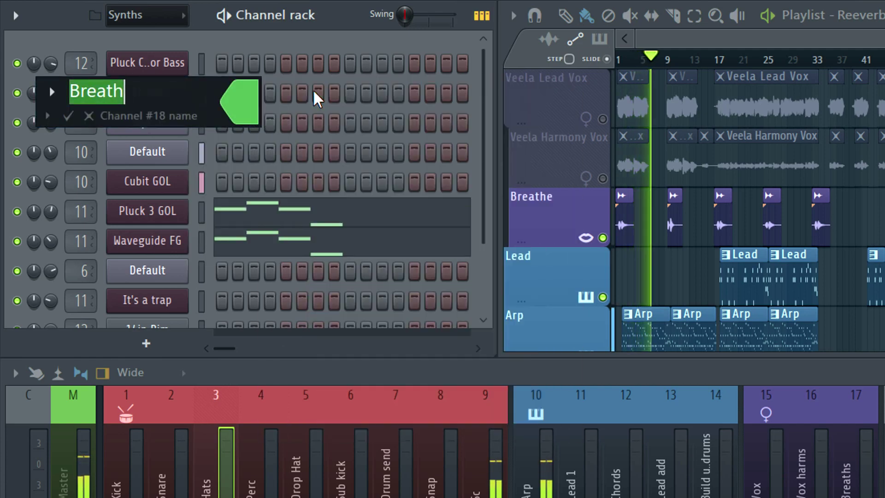
click(50, 94)
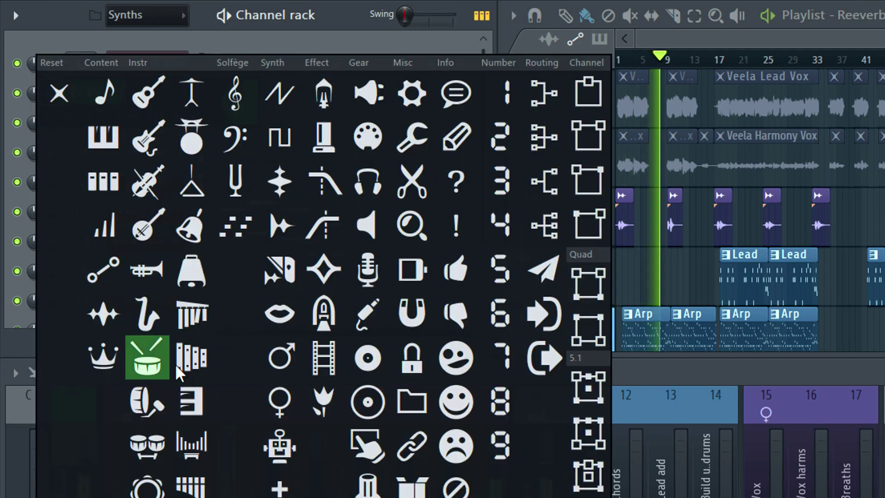
click(286, 435)
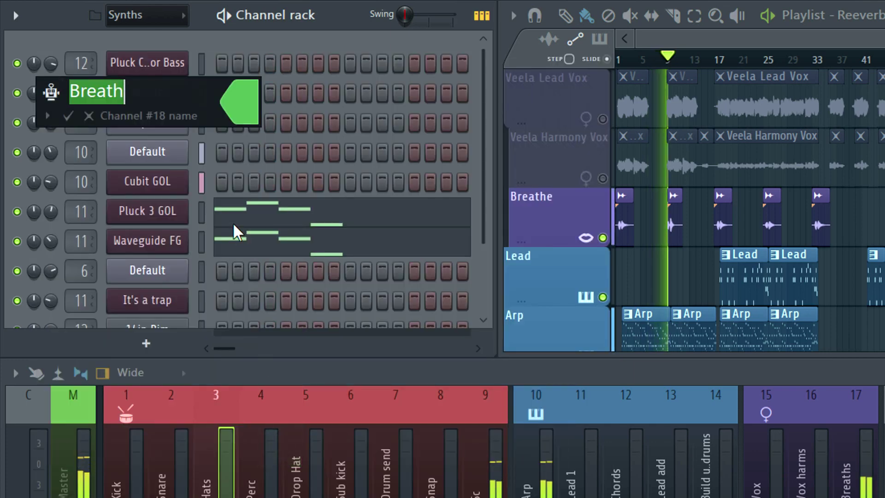
key(Return)
right_click(176, 92)
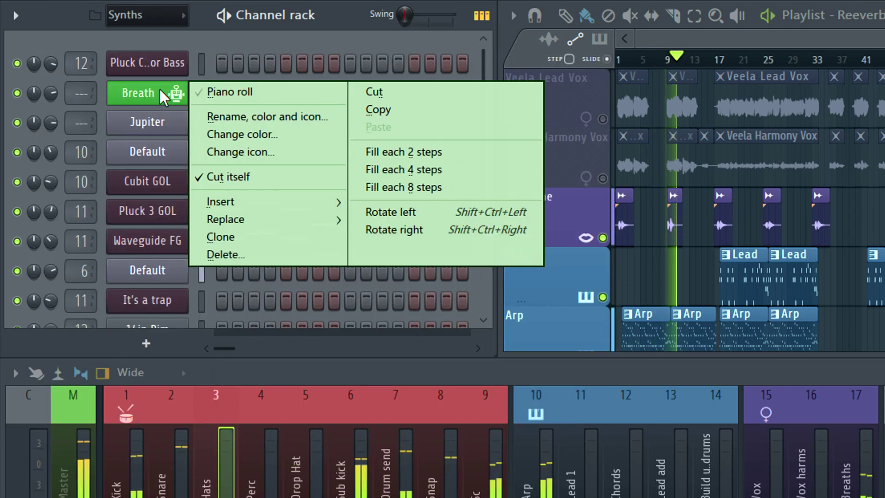